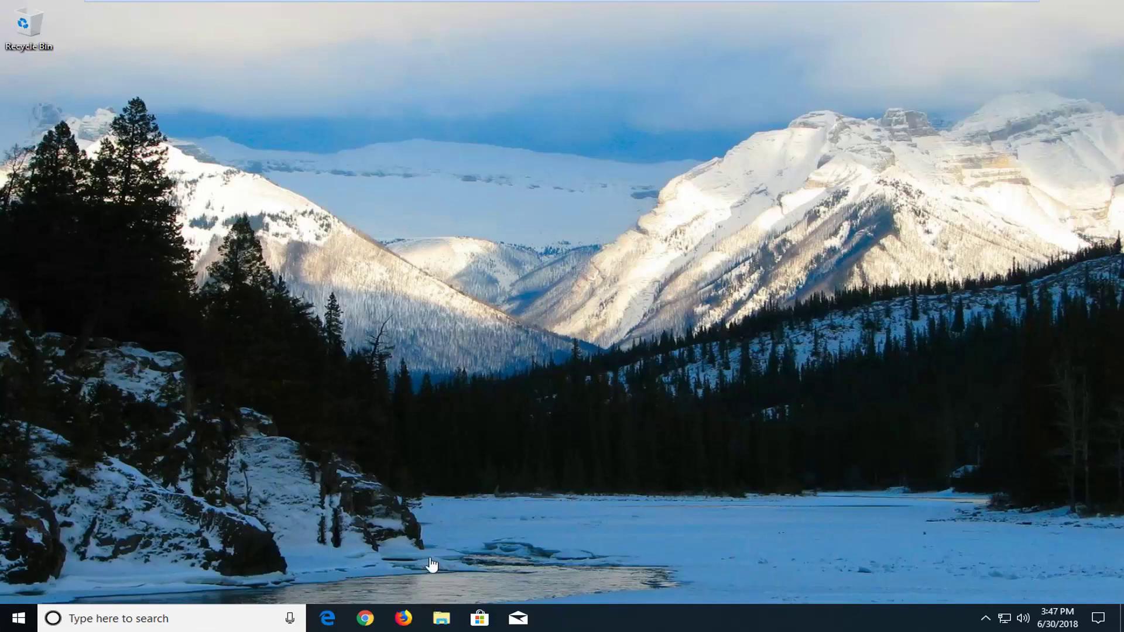
- Open File Explorer and turn on Hidden items in the View options
{"action": "left_click", "coordinate": [441, 626]}
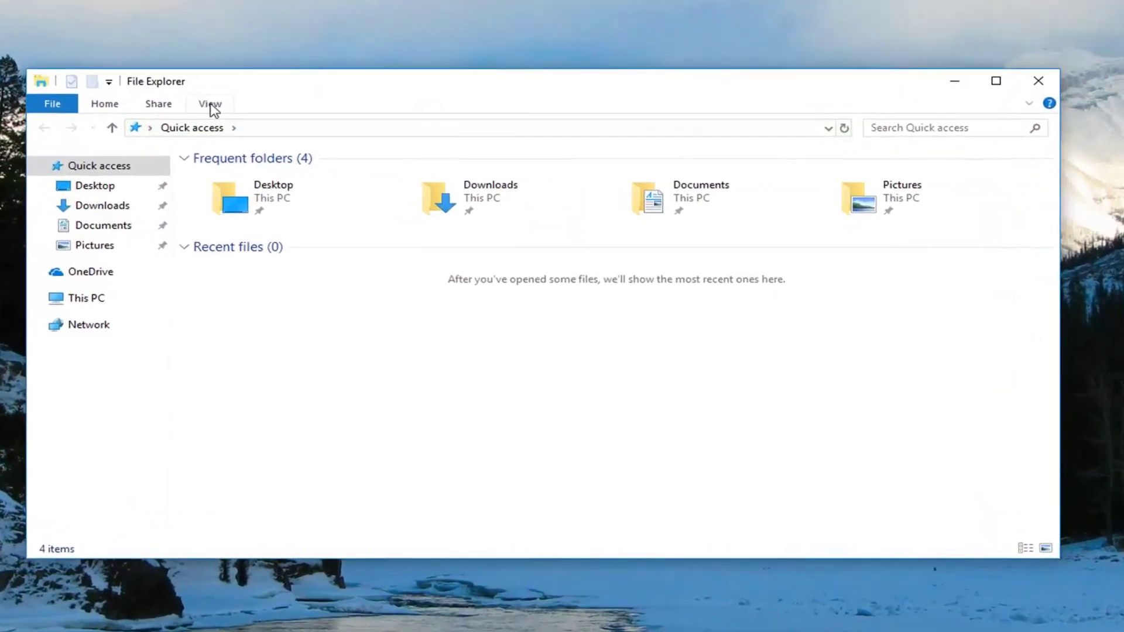
{"action": "left_click", "coordinate": [211, 104]}
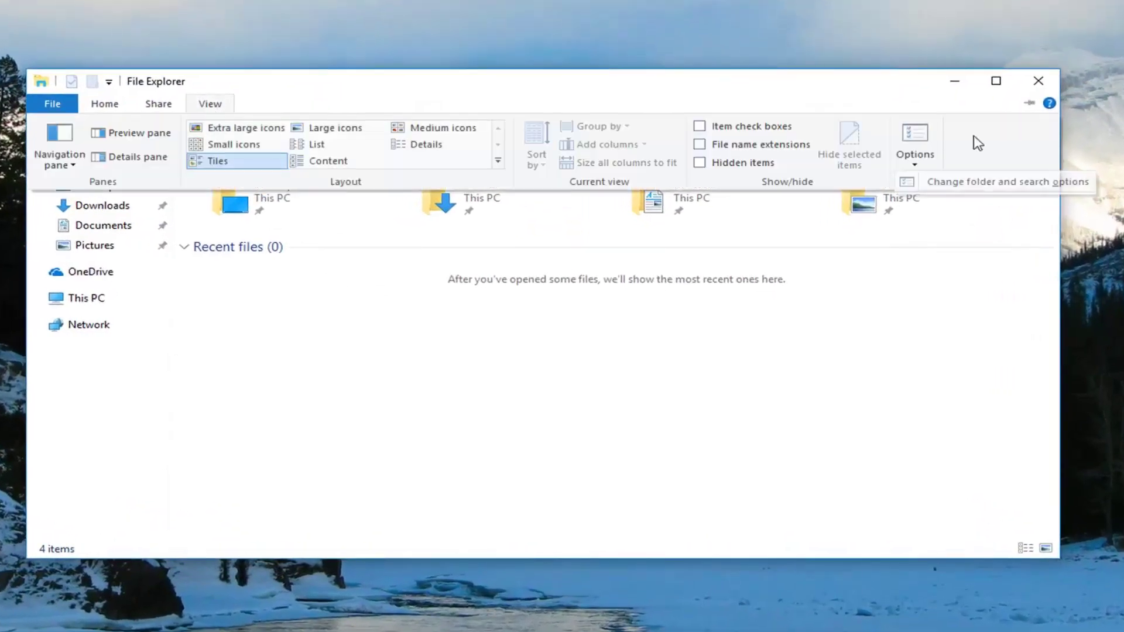
{"action": "left_click", "coordinate": [713, 167]}
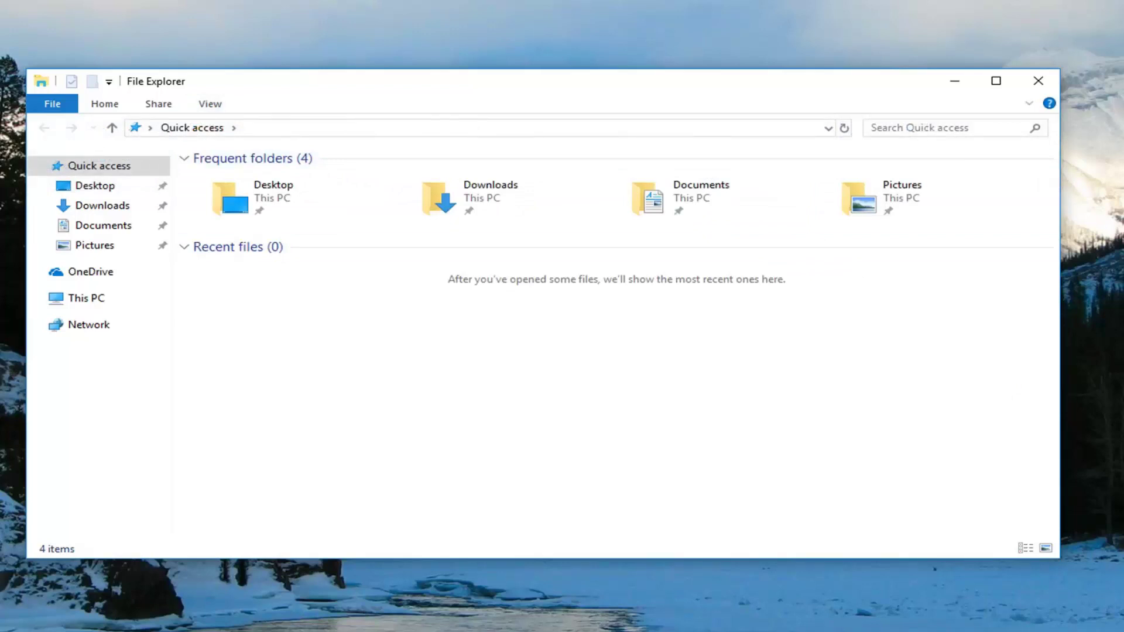
{"action": "left_click", "coordinate": [77, 307]}
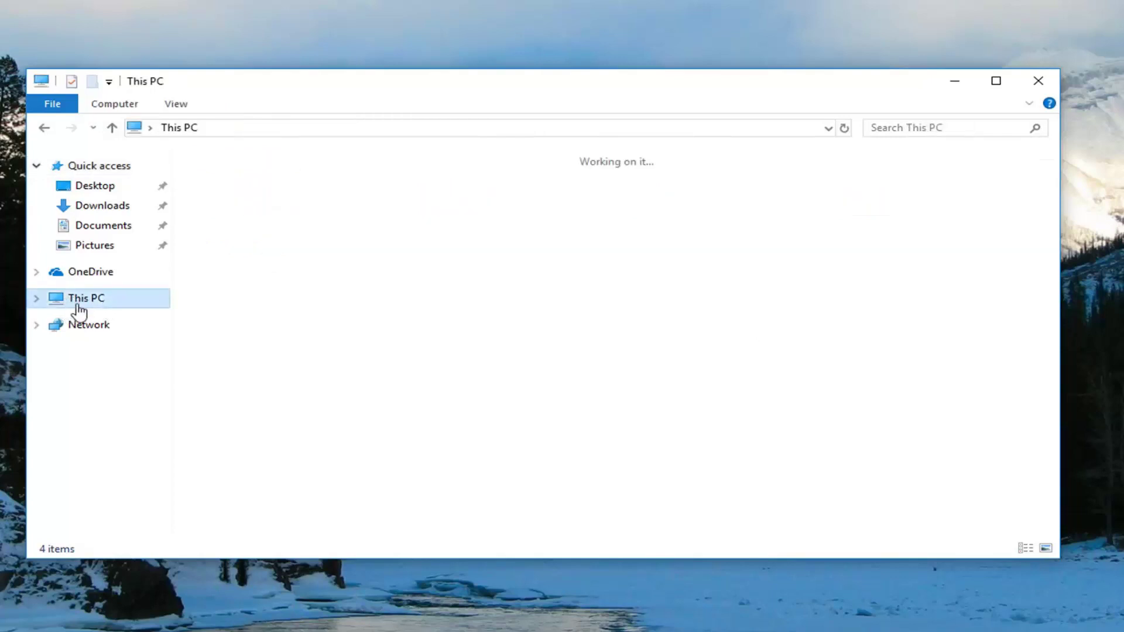
{"action": "double_click", "coordinate": [299, 372]}
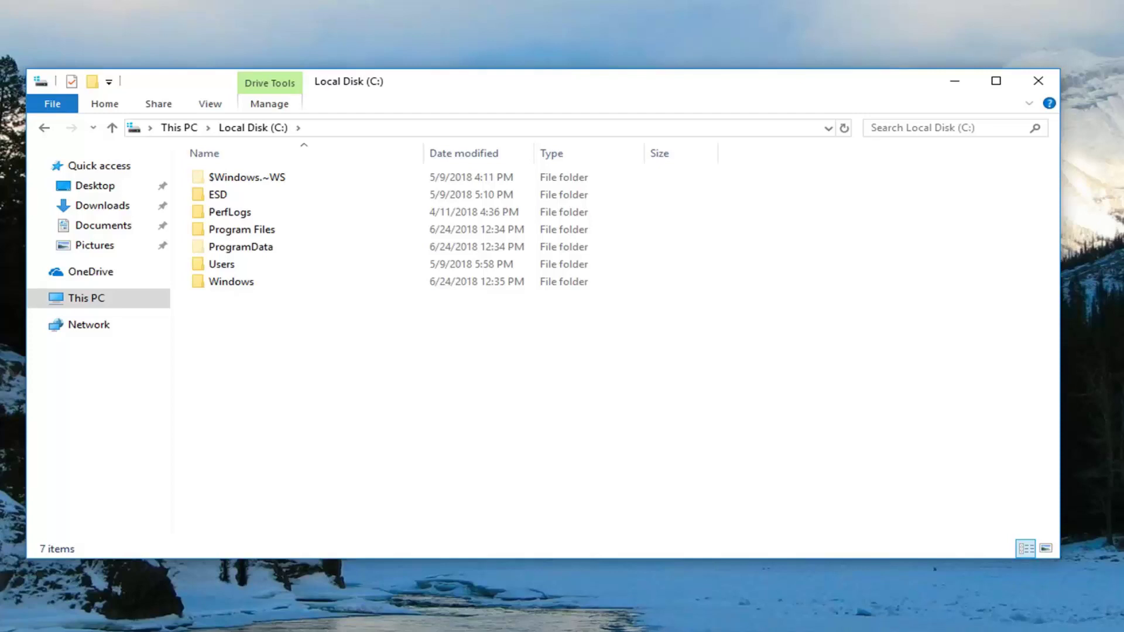
{"action": "left_click", "coordinate": [43, 128]}
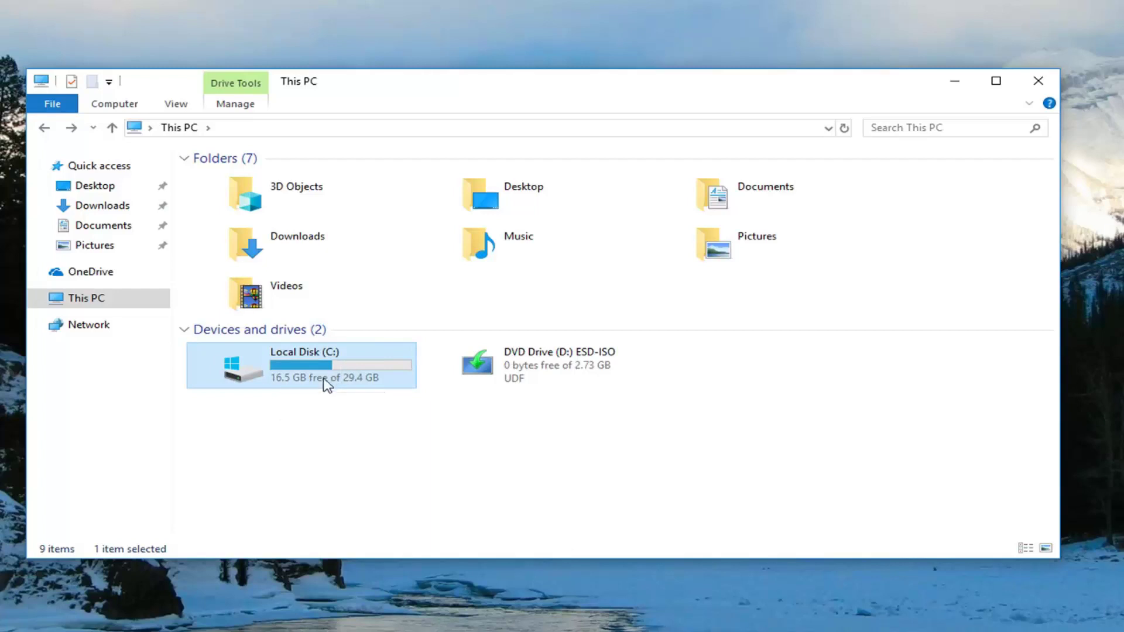
- Attempt to format Local Disk (C:), which Windows refuses as the system volume
{"action": "double_click", "coordinate": [344, 369]}
{"action": "right_click", "coordinate": [349, 372]}
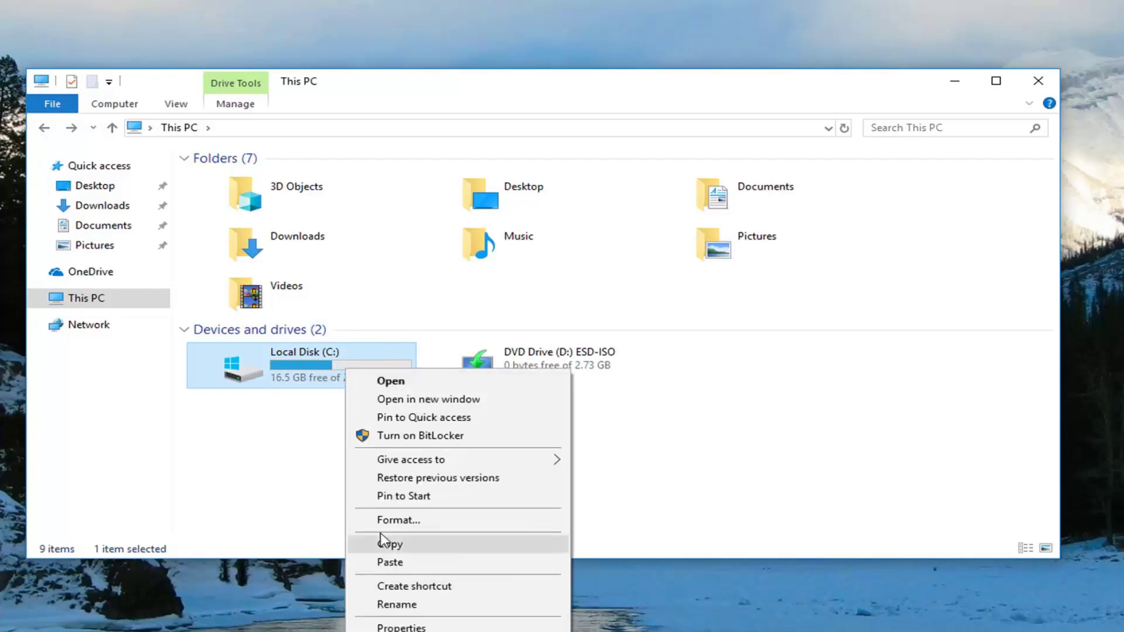
{"action": "left_click", "coordinate": [430, 517]}
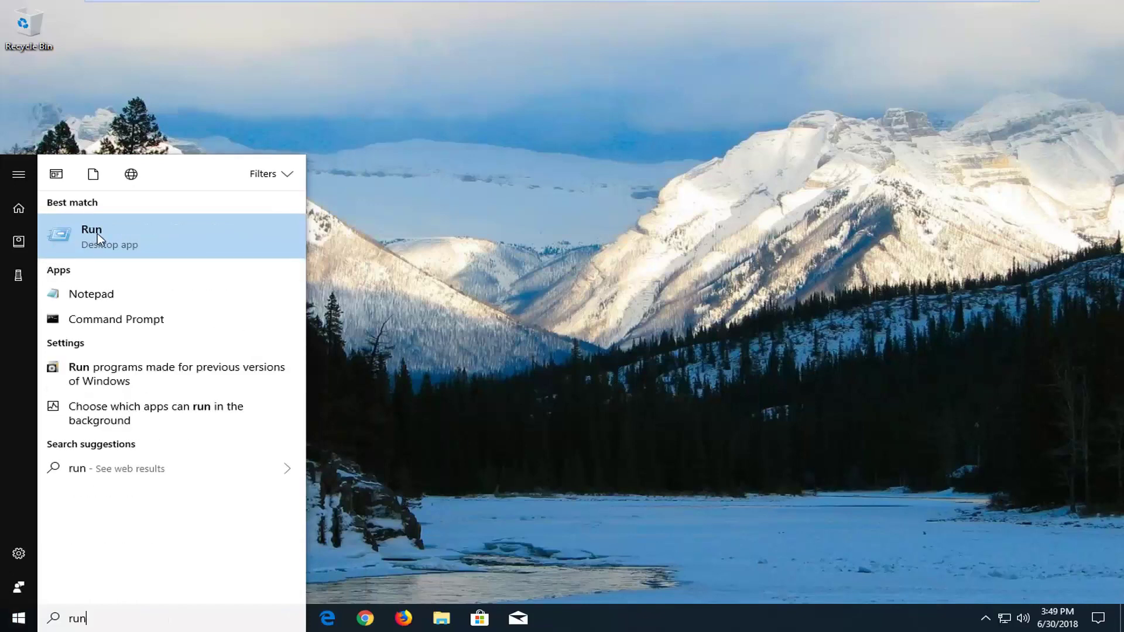
- Launch Run from the search results, close it, and begin a new Start menu search
{"action": "left_click", "coordinate": [98, 239]}
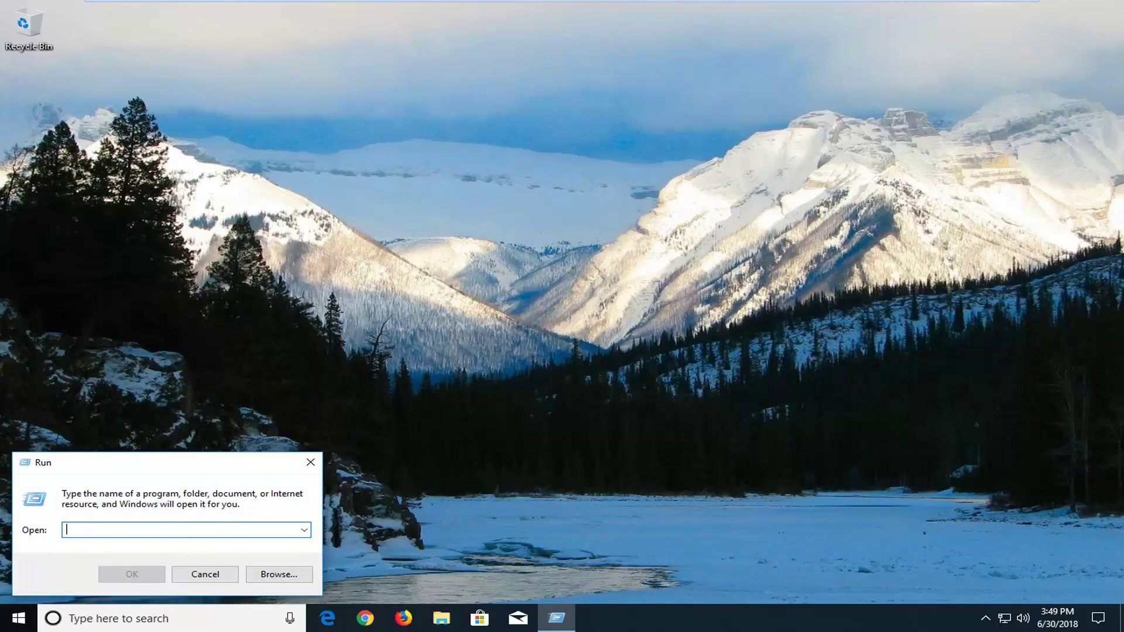
{"action": "type", "text": "dev"}
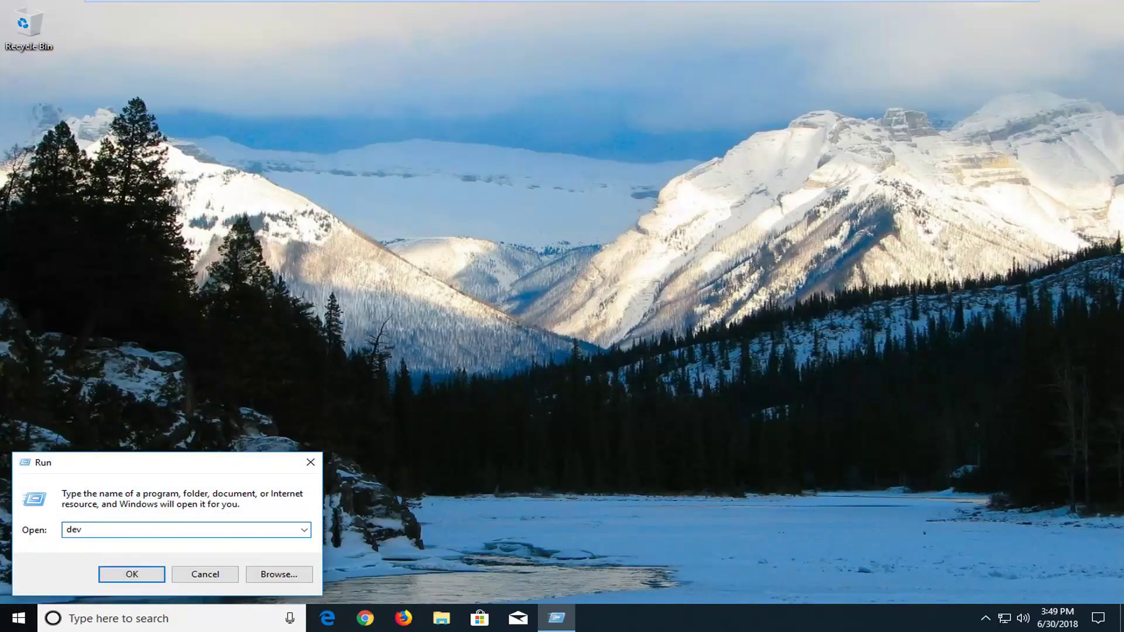
{"action": "left_click", "coordinate": [309, 463]}
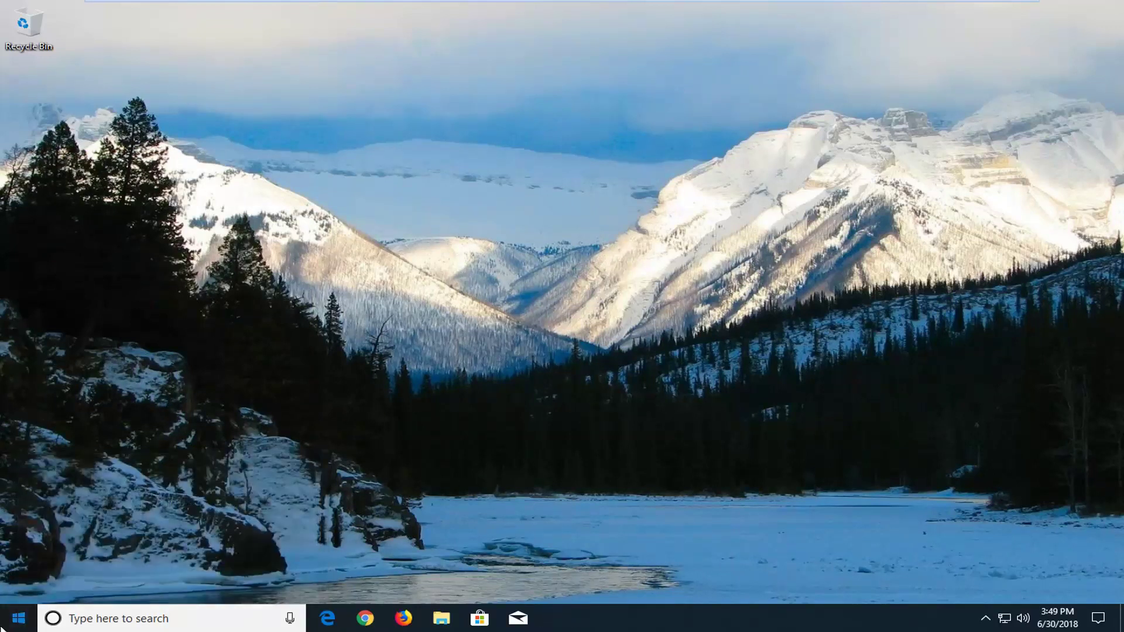
{"action": "left_click", "coordinate": [13, 621]}
{"action": "type", "text": "d"}
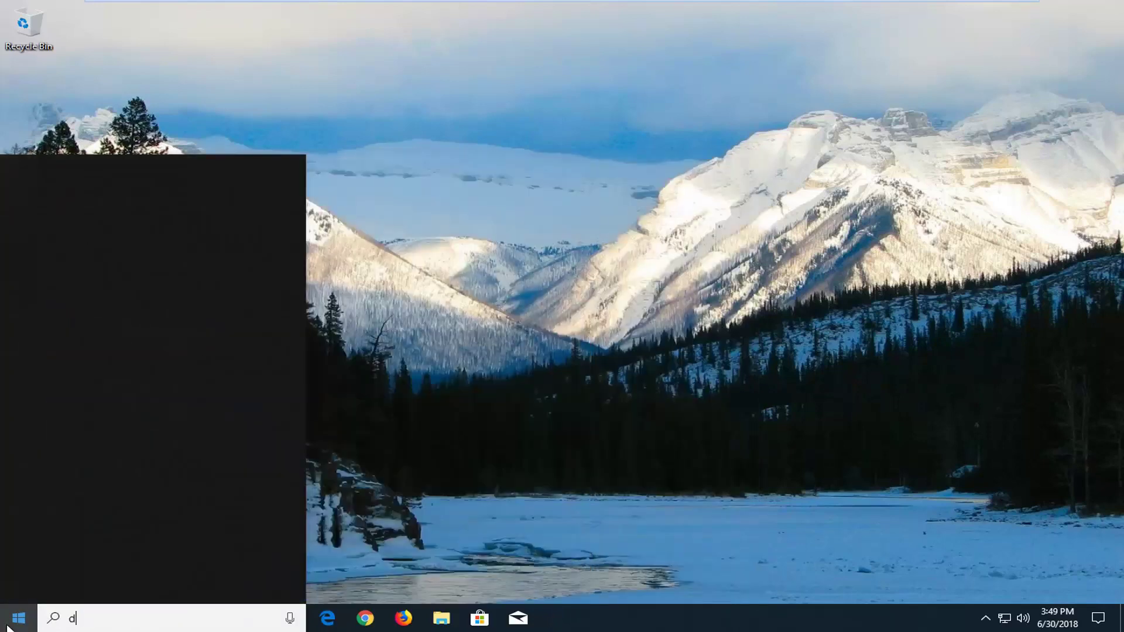
{"action": "type", "text": "evice m"}
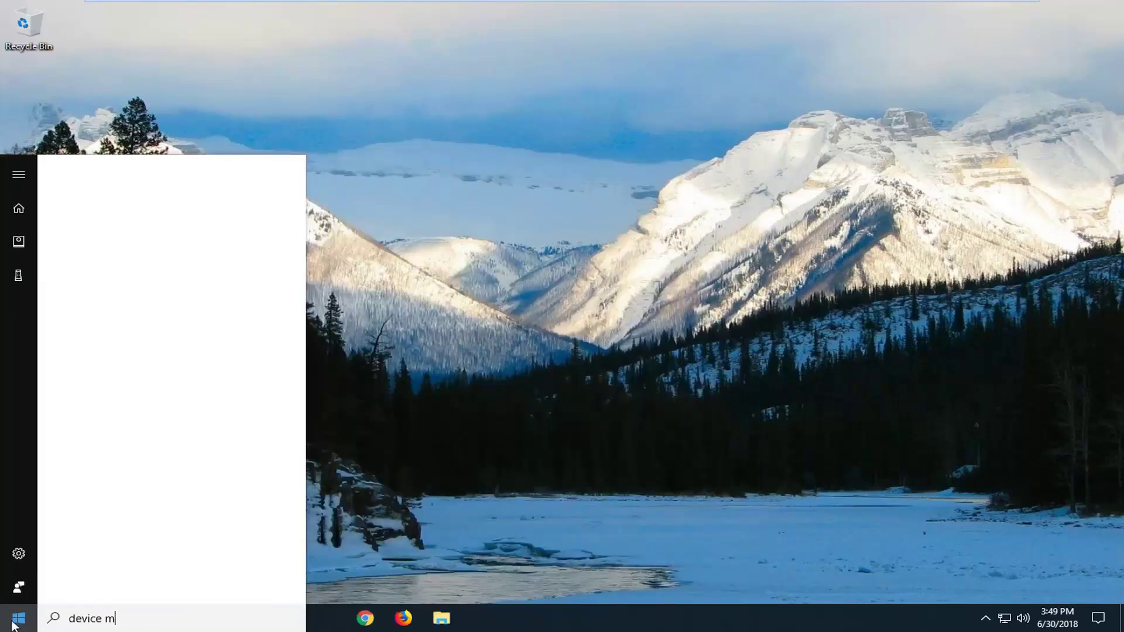
{"action": "type", "text": "anager"}
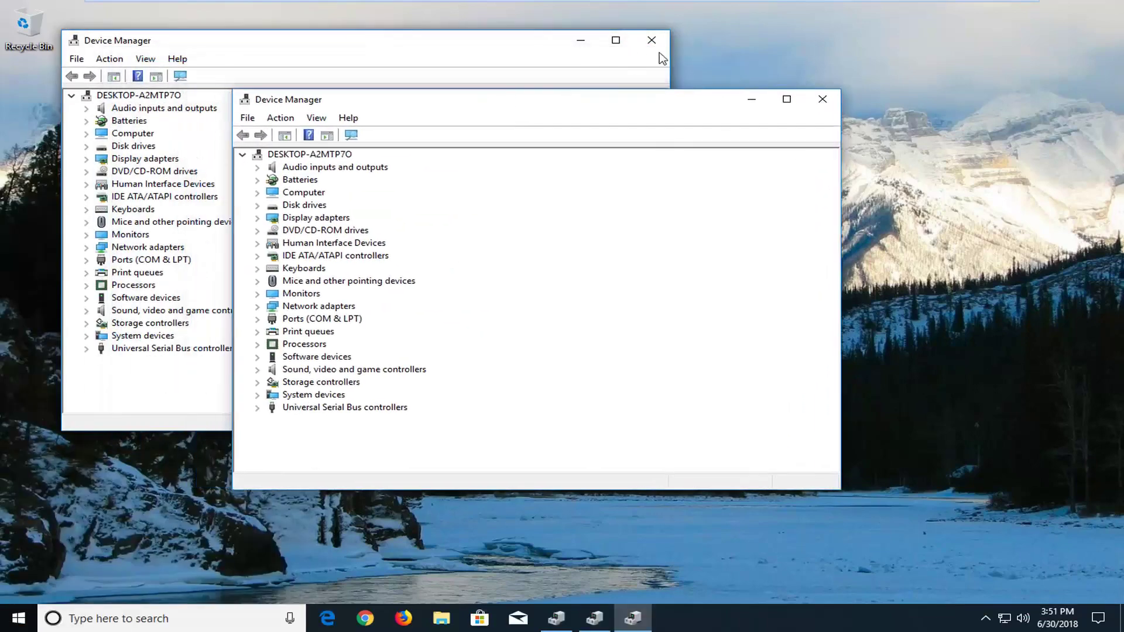
- Close the duplicate Device Manager, expand USB controllers, and select the Standard Enhanced PCI to USB Host Controller
{"action": "left_click", "coordinate": [652, 40]}
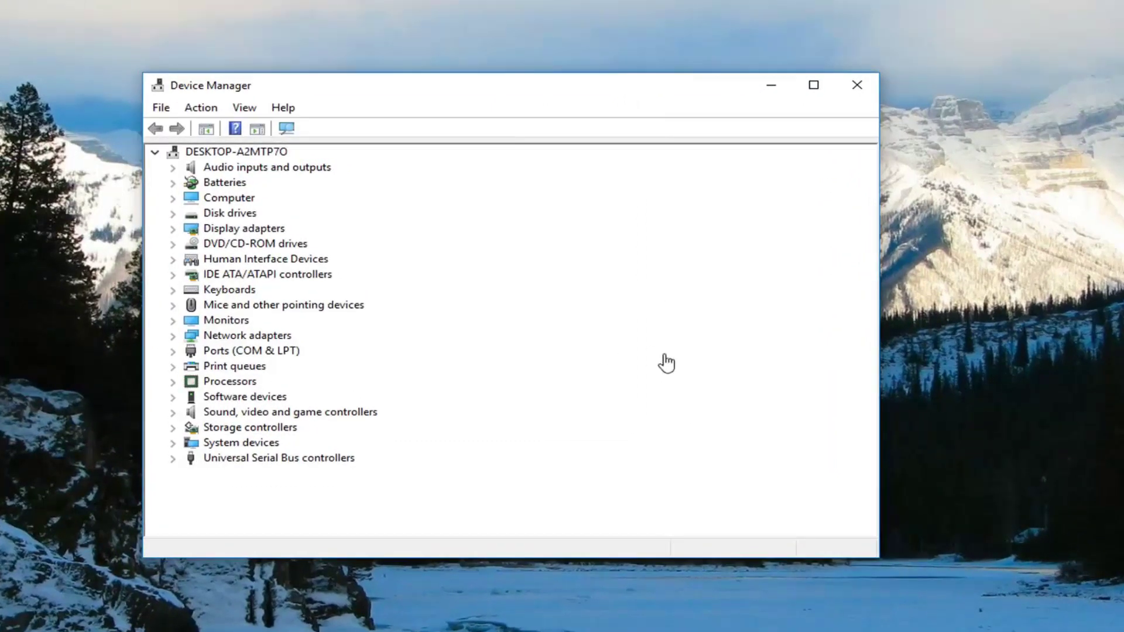
{"action": "left_click", "coordinate": [200, 458]}
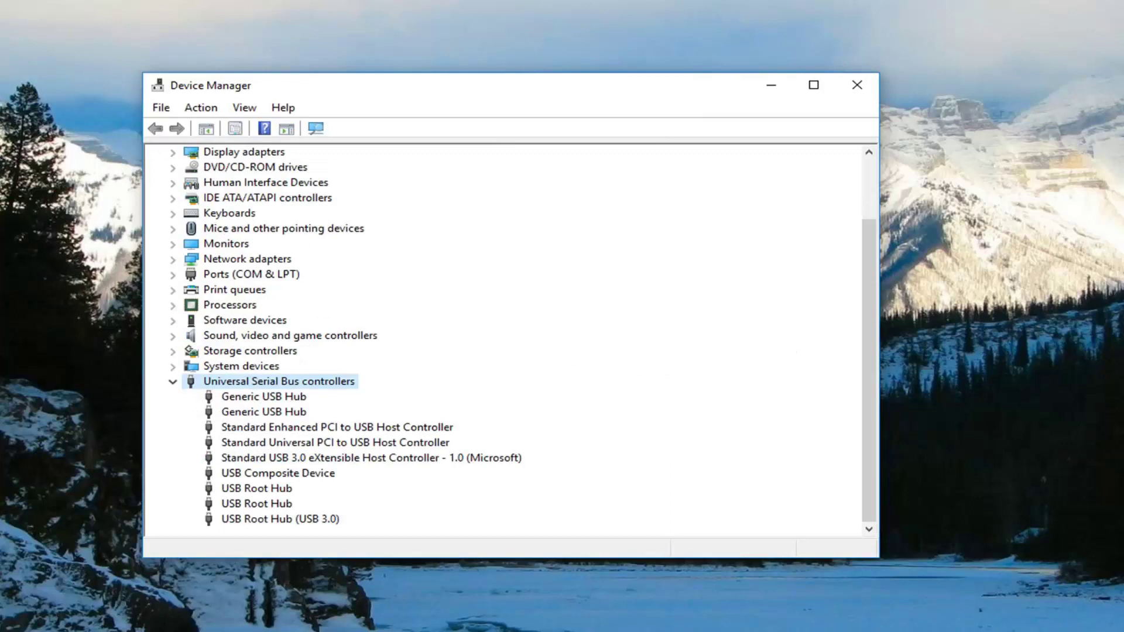
{"action": "left_click", "coordinate": [300, 457]}
{"action": "left_click", "coordinate": [298, 429]}
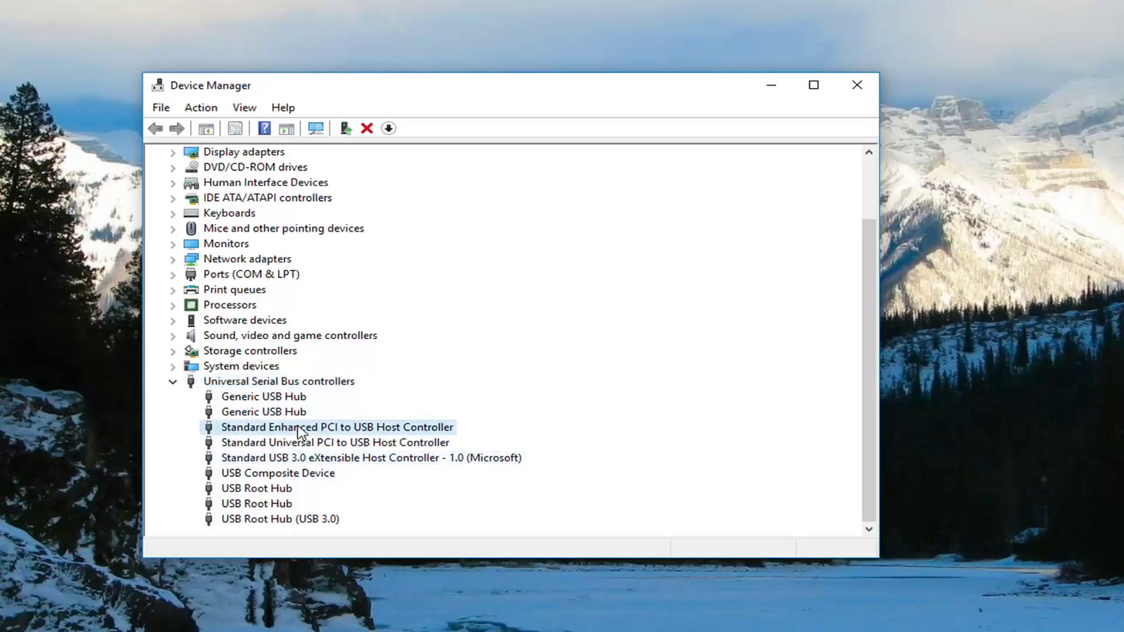
- Update the Standard Enhanced PCI to USB Host Controller driver by automatic online search
{"action": "right_click", "coordinate": [300, 430]}
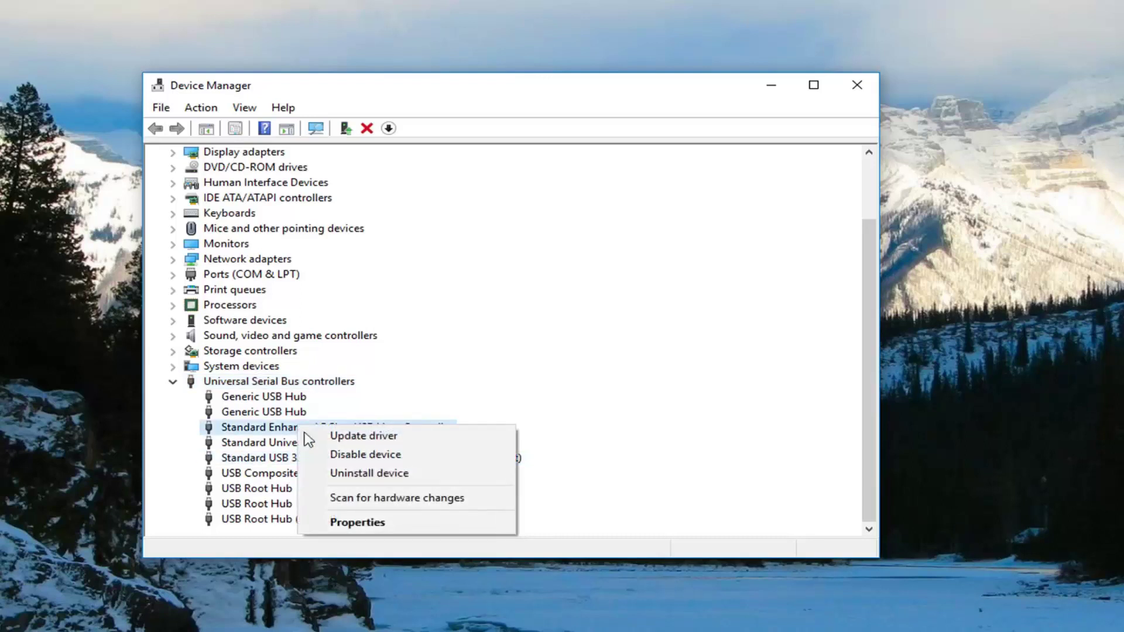
{"action": "left_click", "coordinate": [321, 437]}
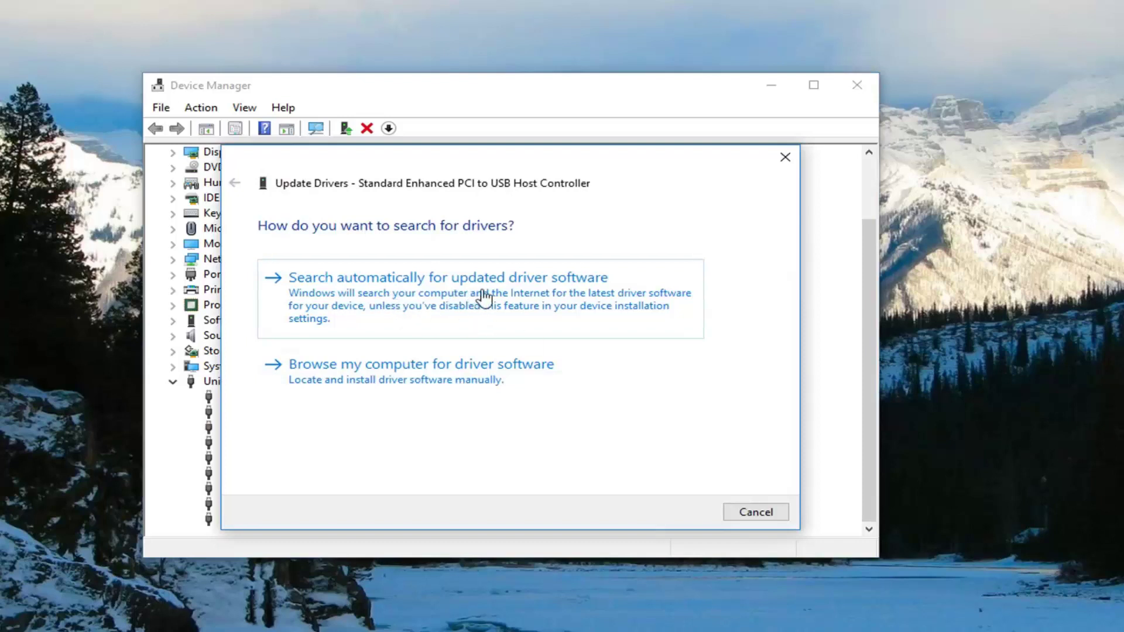
{"action": "left_click", "coordinate": [443, 299]}
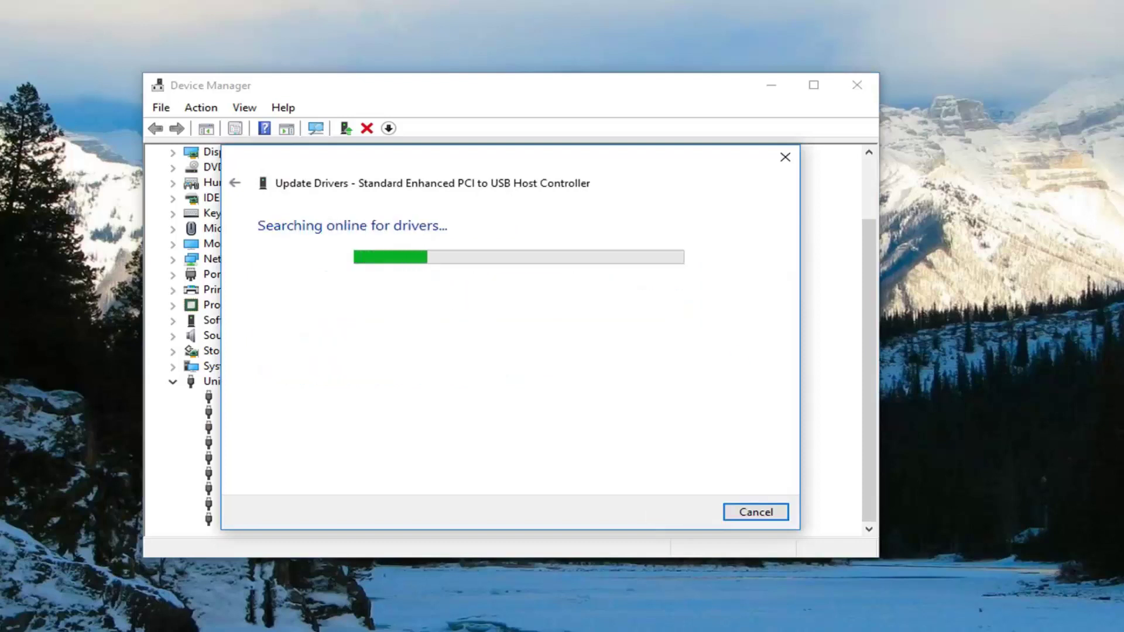